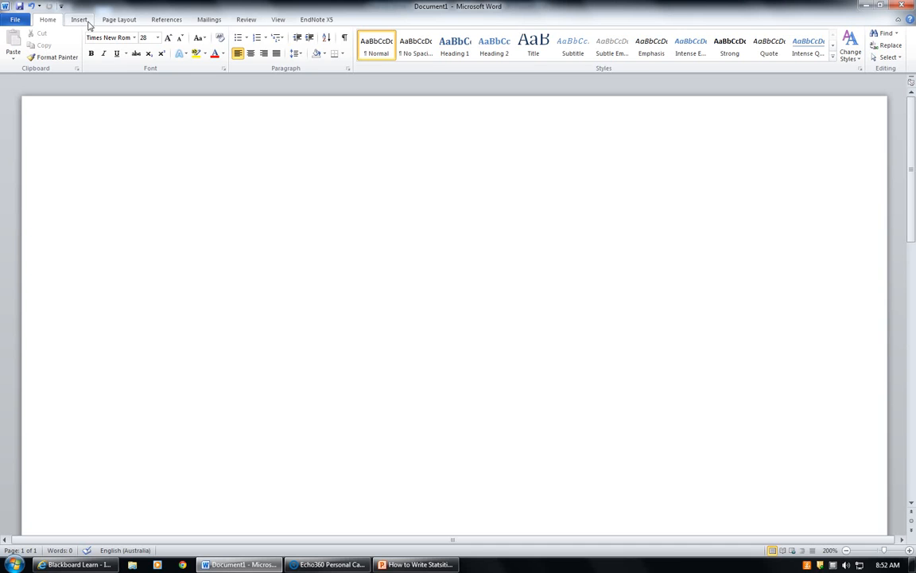
# Insert the µ symbol from the recent symbols into the empty document and delete it again.
pyautogui.click(79, 20)
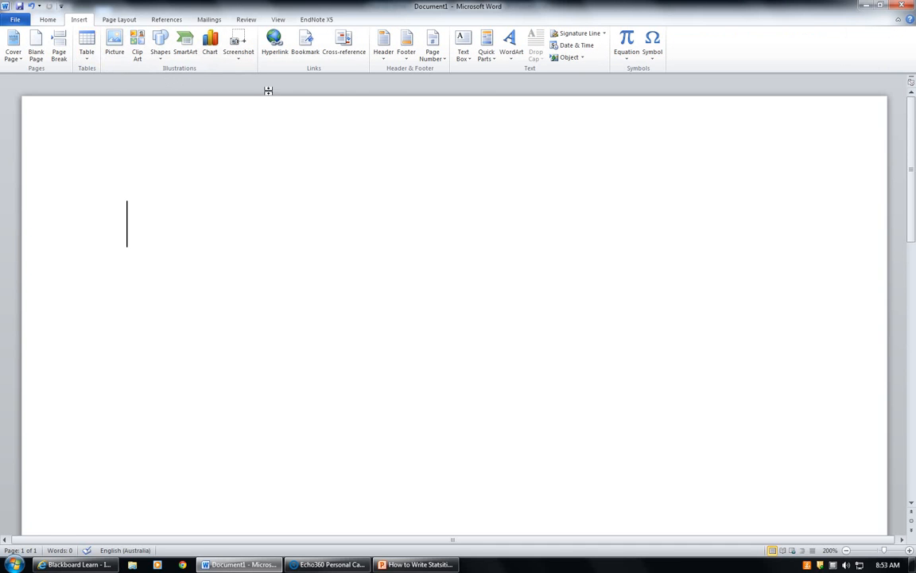
pyautogui.click(658, 51)
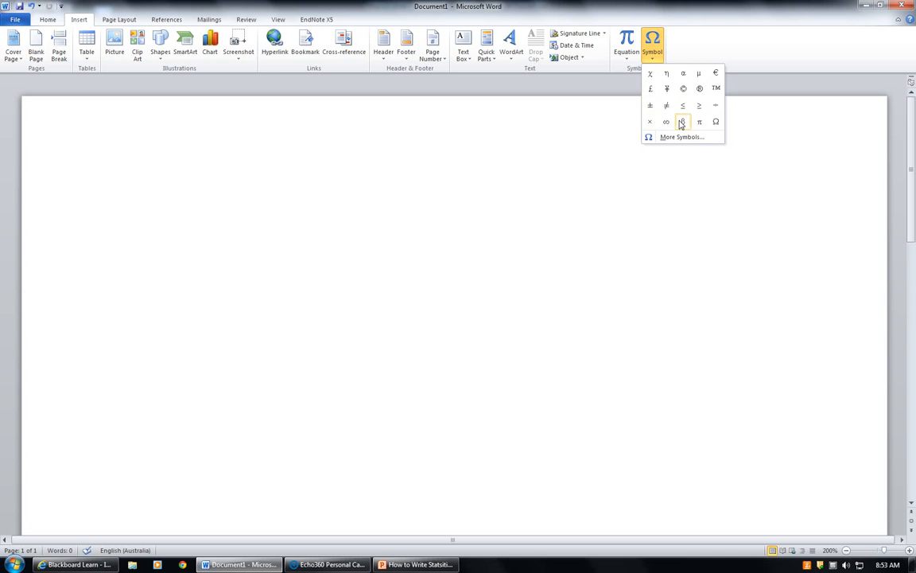
pyautogui.click(698, 74)
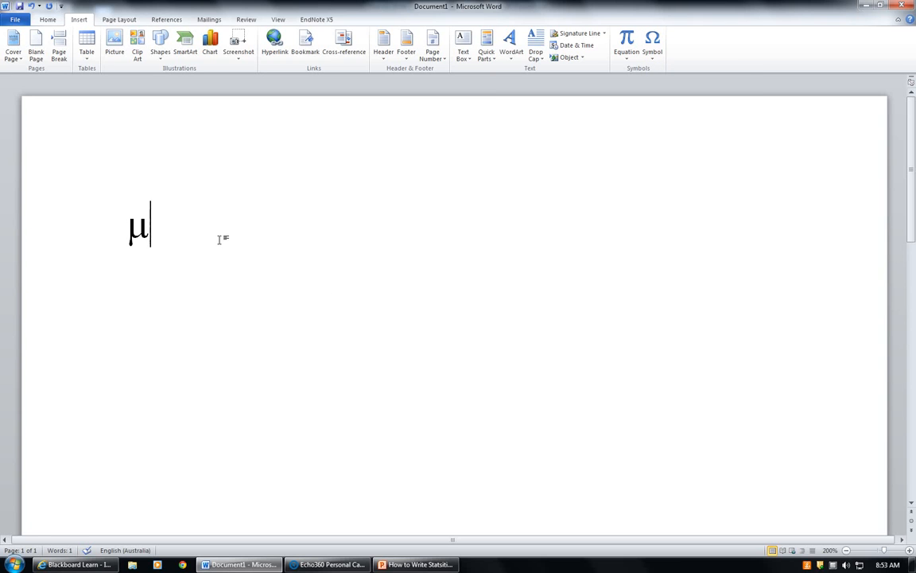
pyautogui.press('BackSpace')
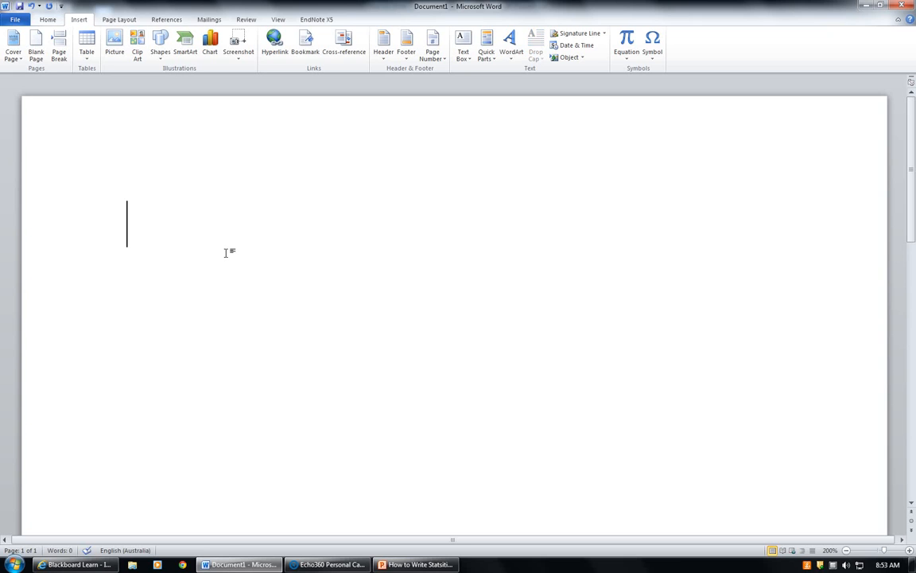
# Insert the Greek small letter alpha (α) from the Greek and Coptic subset of the full symbol collection.
pyautogui.click(654, 60)
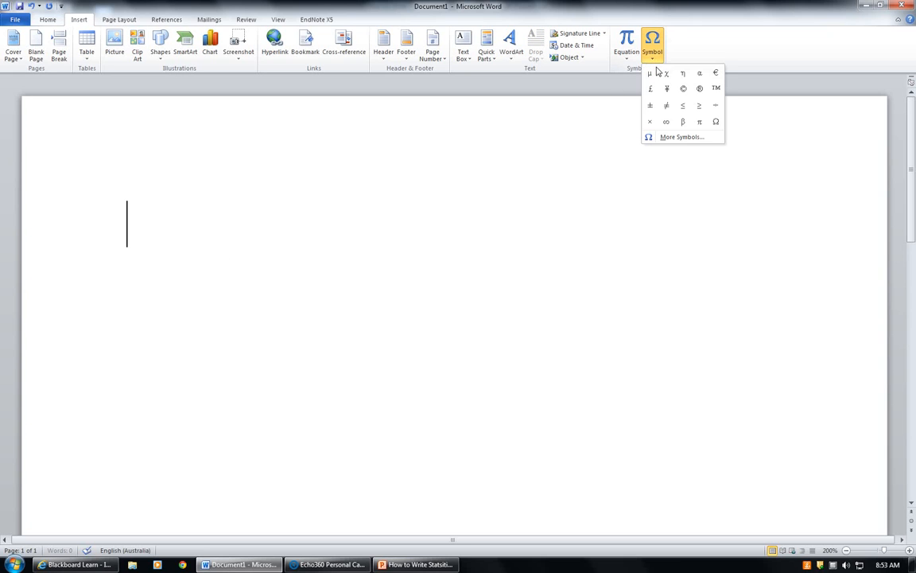
pyautogui.click(701, 140)
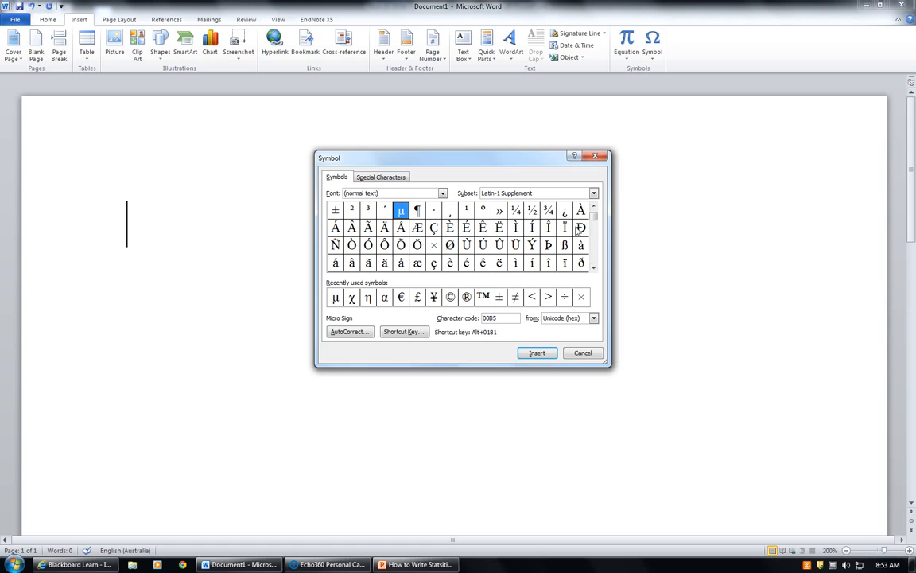
pyautogui.moveTo(595, 215); pyautogui.dragTo(596, 213)
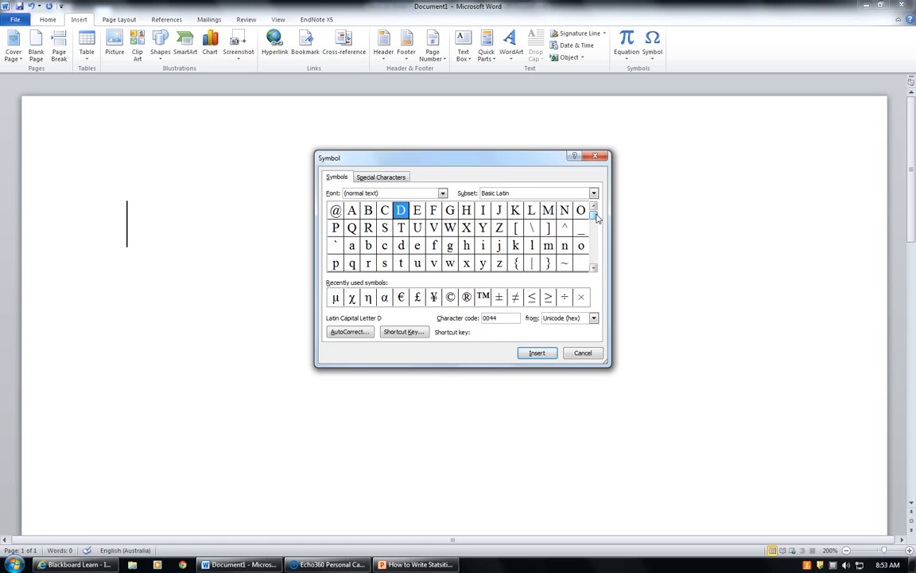
pyautogui.click(595, 267)
pyautogui.click(595, 268)
pyautogui.click(595, 268)
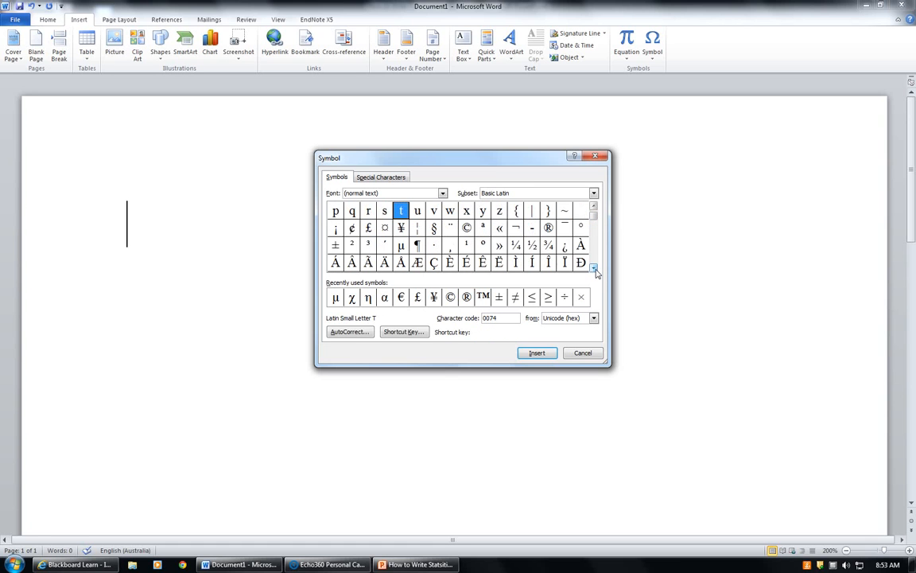
pyautogui.click(595, 268)
pyautogui.click(595, 268)
pyautogui.click(595, 268)
pyautogui.click(595, 268)
pyautogui.click(595, 268)
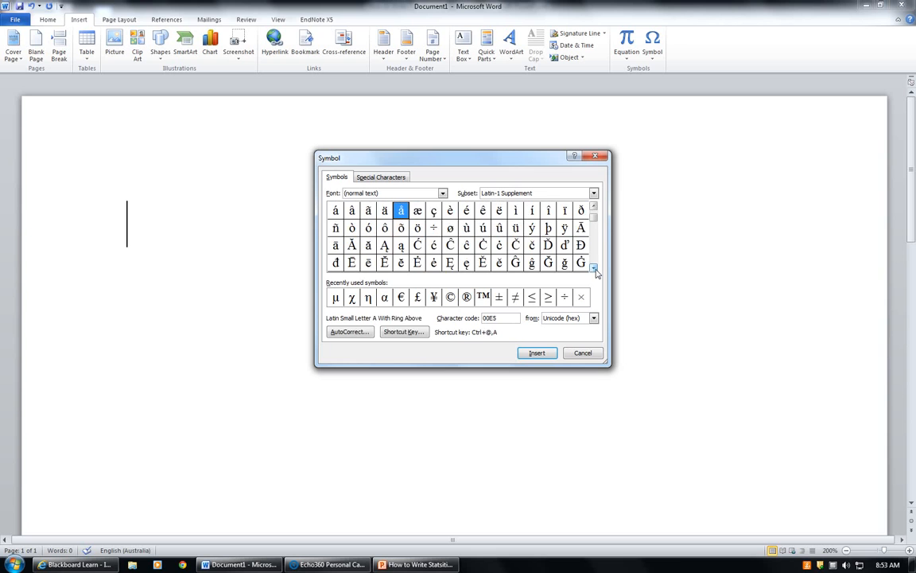
pyautogui.click(596, 268)
pyautogui.click(595, 268)
pyautogui.click(595, 268)
pyautogui.click(595, 269)
pyautogui.click(595, 268)
pyautogui.click(595, 268)
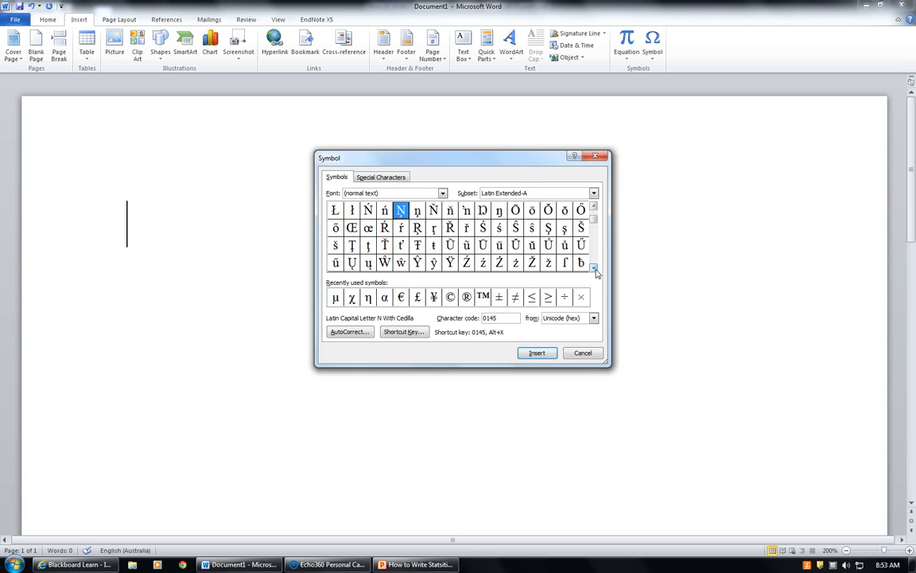
pyautogui.click(595, 268)
pyautogui.click(595, 268)
pyautogui.click(595, 268)
pyautogui.click(595, 268)
pyautogui.click(595, 268)
pyautogui.click(595, 268)
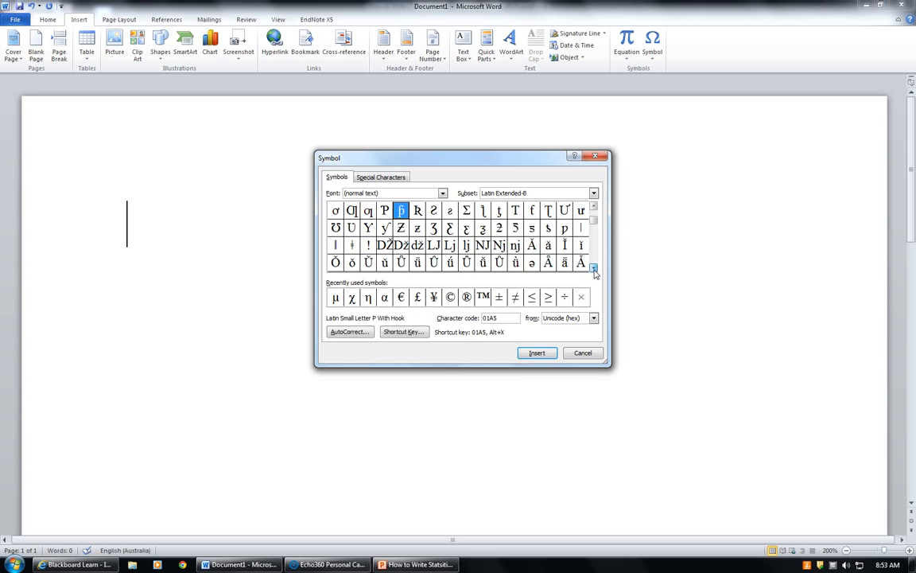
pyautogui.click(595, 269)
pyautogui.click(595, 268)
pyautogui.click(595, 268)
pyautogui.click(595, 268)
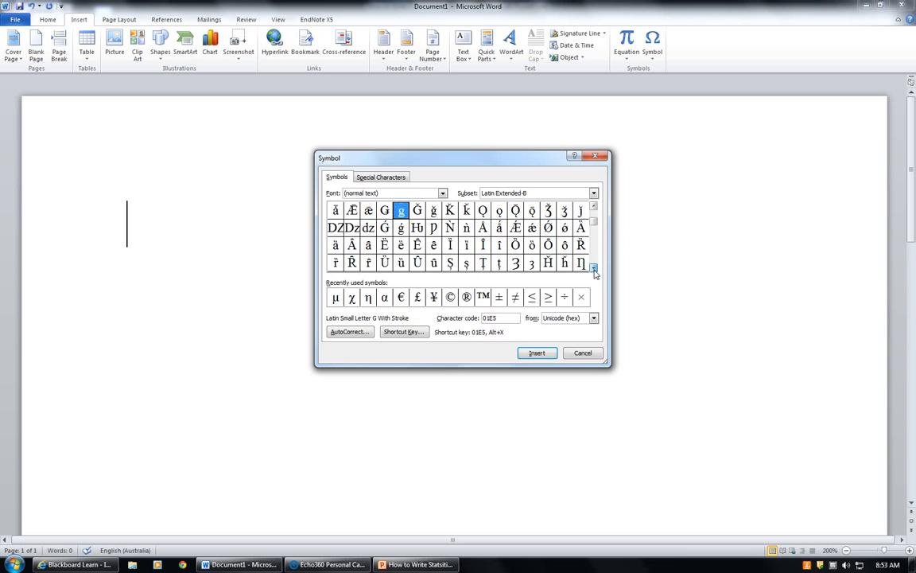
pyautogui.click(595, 268)
pyautogui.click(595, 268)
pyautogui.click(595, 268)
pyautogui.click(595, 268)
pyautogui.click(595, 268)
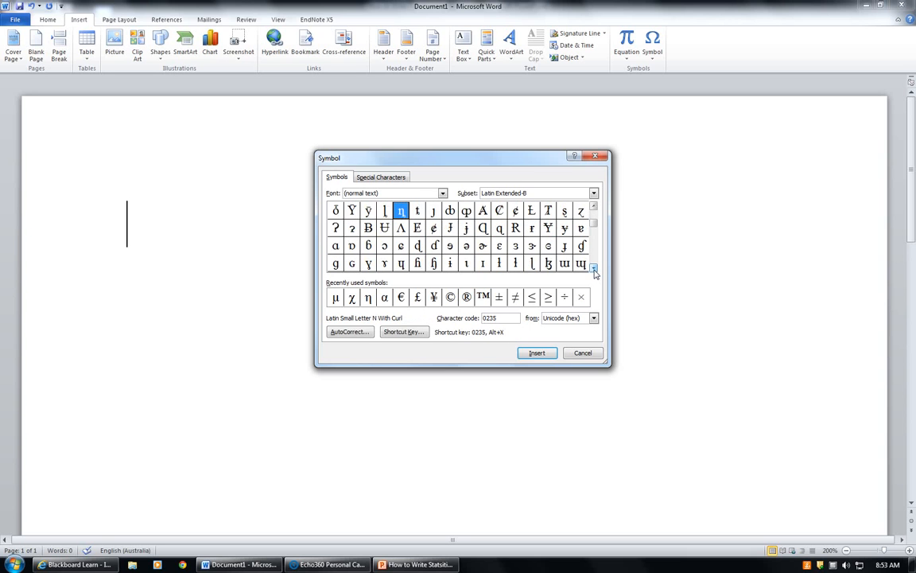
pyautogui.click(595, 268)
pyautogui.click(595, 268)
pyautogui.click(595, 268)
pyautogui.click(595, 268)
pyautogui.click(595, 268)
pyautogui.click(595, 268)
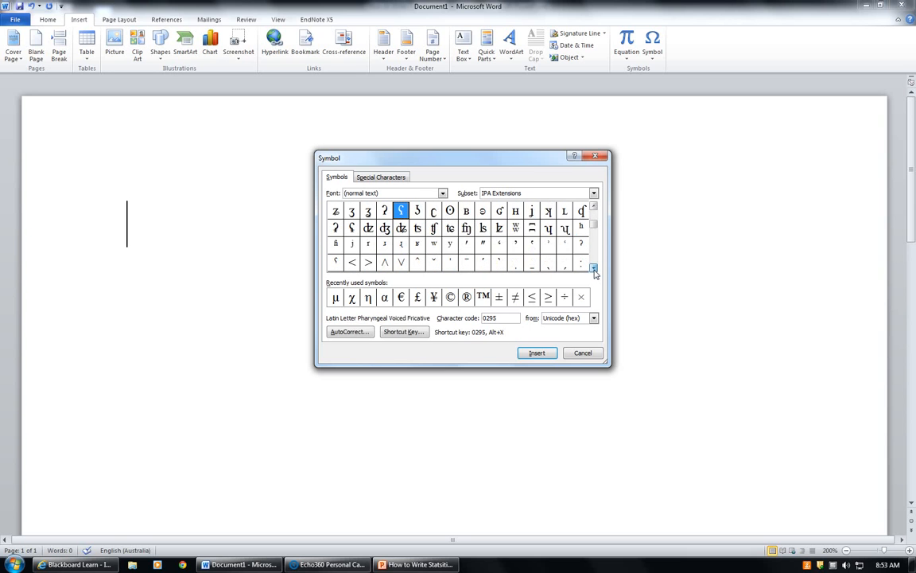
pyautogui.click(595, 268)
pyautogui.click(595, 268)
pyautogui.click(595, 268)
pyautogui.click(595, 268)
pyautogui.click(595, 268)
pyautogui.click(595, 268)
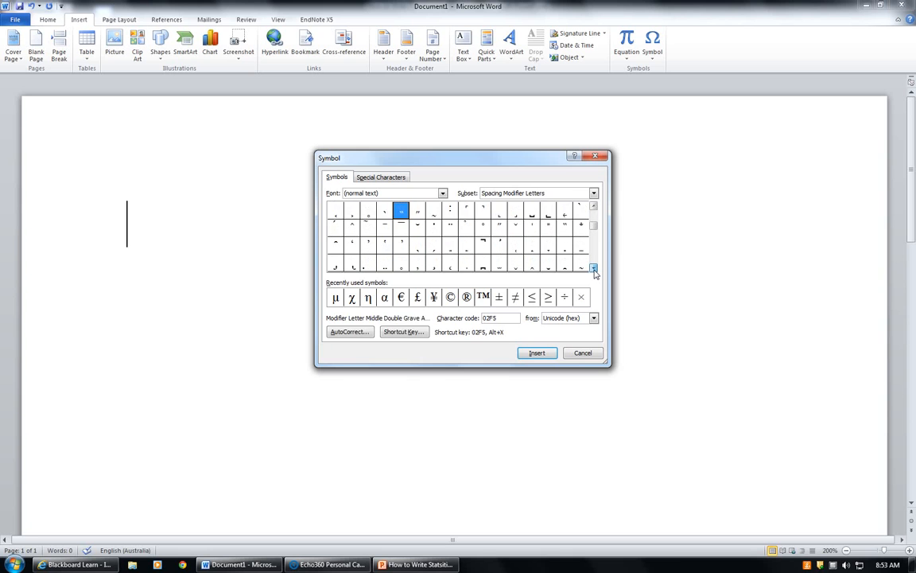
pyautogui.click(595, 268)
pyautogui.click(595, 268)
pyautogui.click(595, 268)
pyautogui.click(595, 268)
pyautogui.click(596, 268)
pyautogui.click(595, 268)
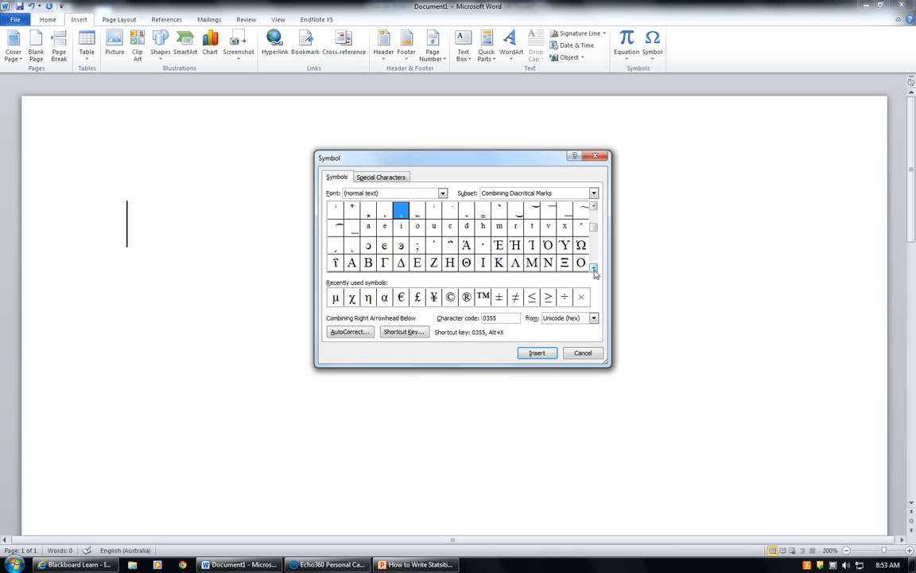
pyautogui.click(595, 268)
pyautogui.click(595, 268)
pyautogui.click(595, 269)
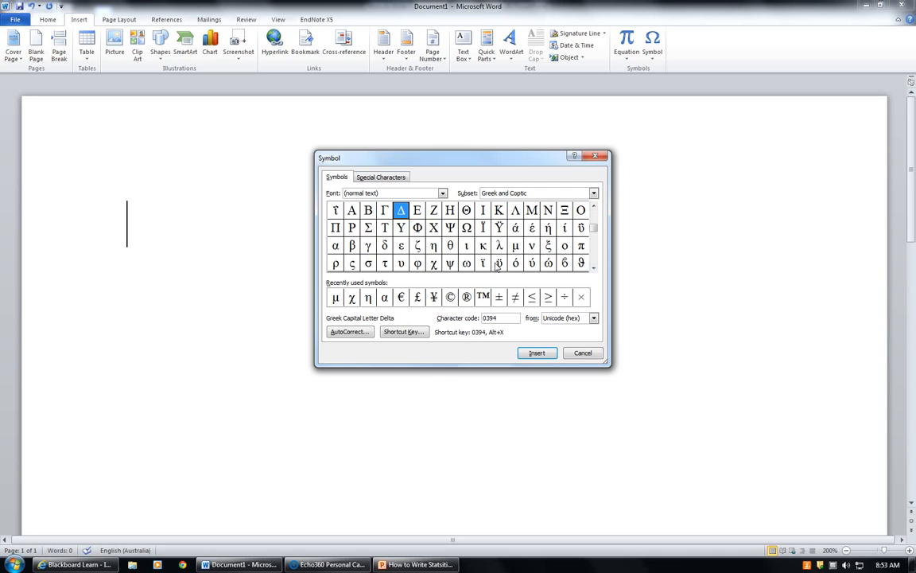
pyautogui.click(336, 247)
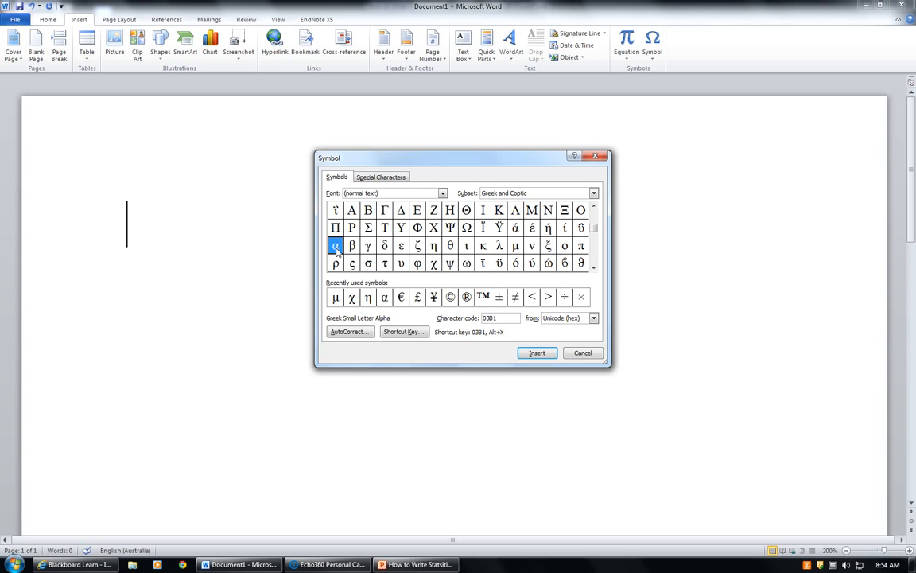
pyautogui.click(537, 354)
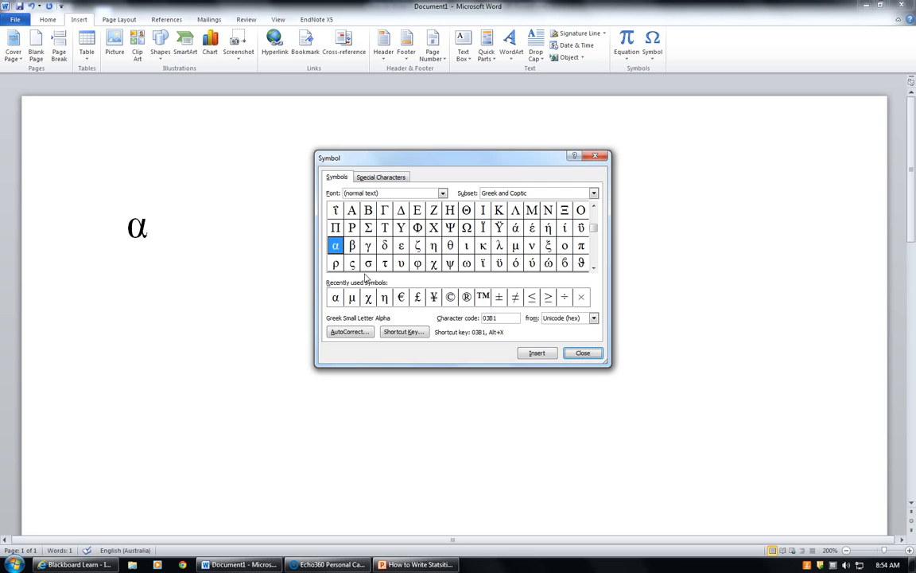
# Insert the Greek small letters chi (χ) and eta (η) after the alpha and close the symbol collection.
pyautogui.click(434, 246)
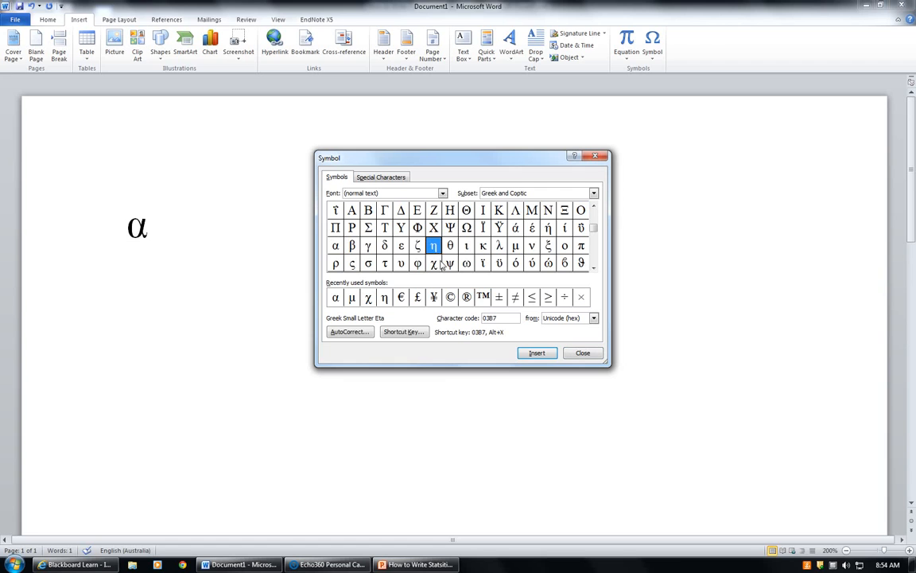
pyautogui.press('Down')
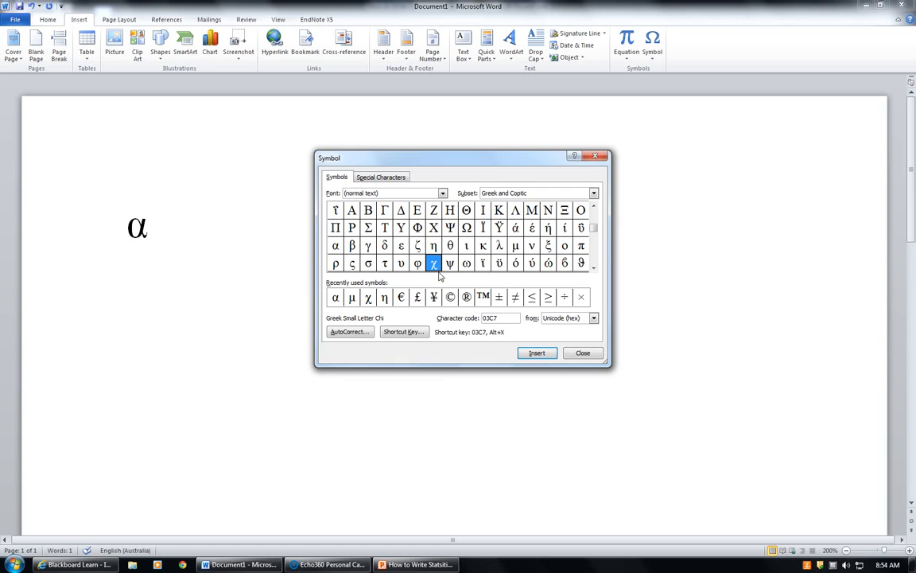
pyautogui.click(536, 356)
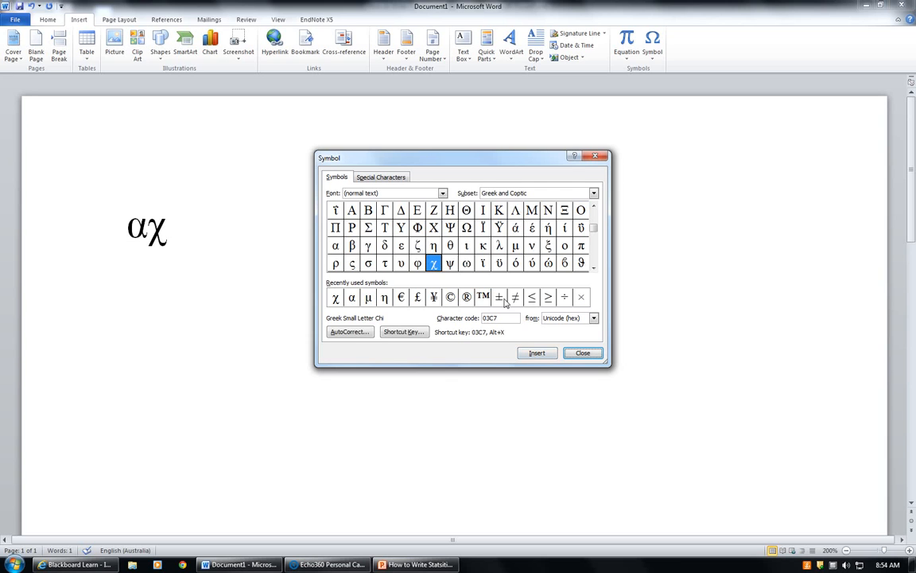
pyautogui.click(435, 248)
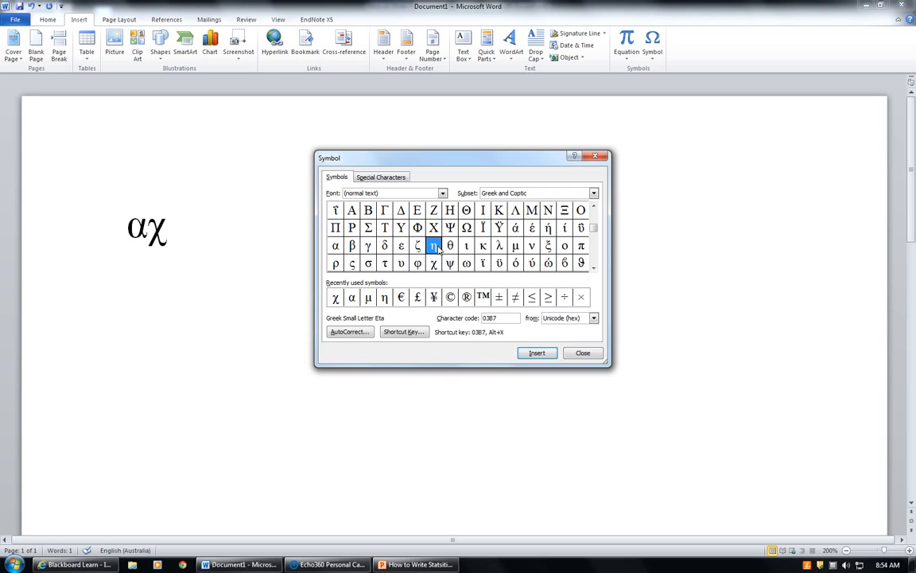
pyautogui.click(538, 354)
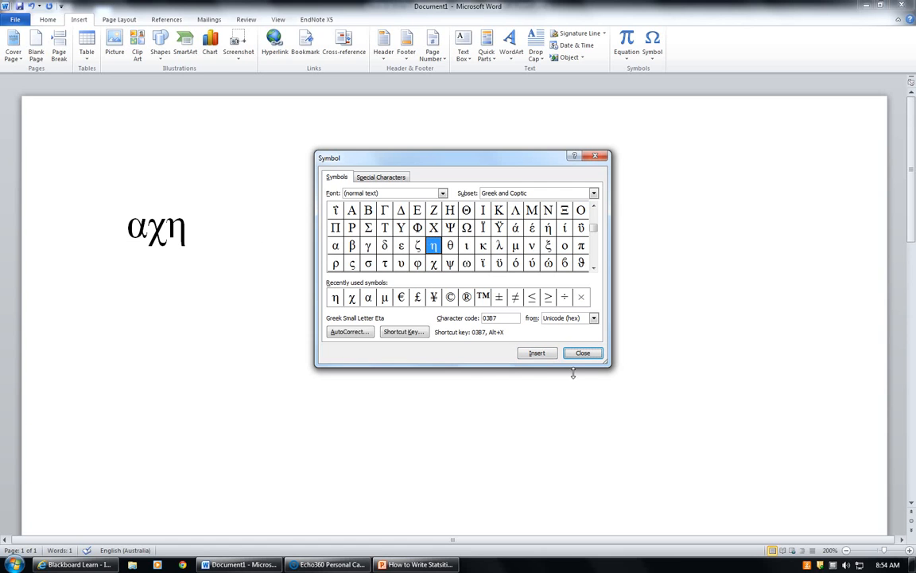
pyautogui.click(583, 354)
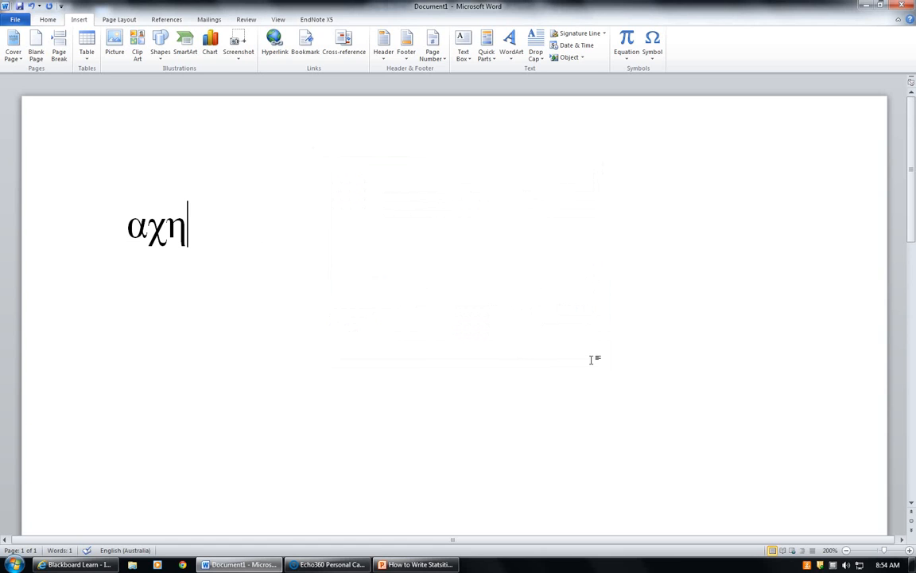
# Put α, χ and η on separate lines and undo the automatic capitalization of the alpha.
pyautogui.click(149, 231)
pyautogui.press('Return')
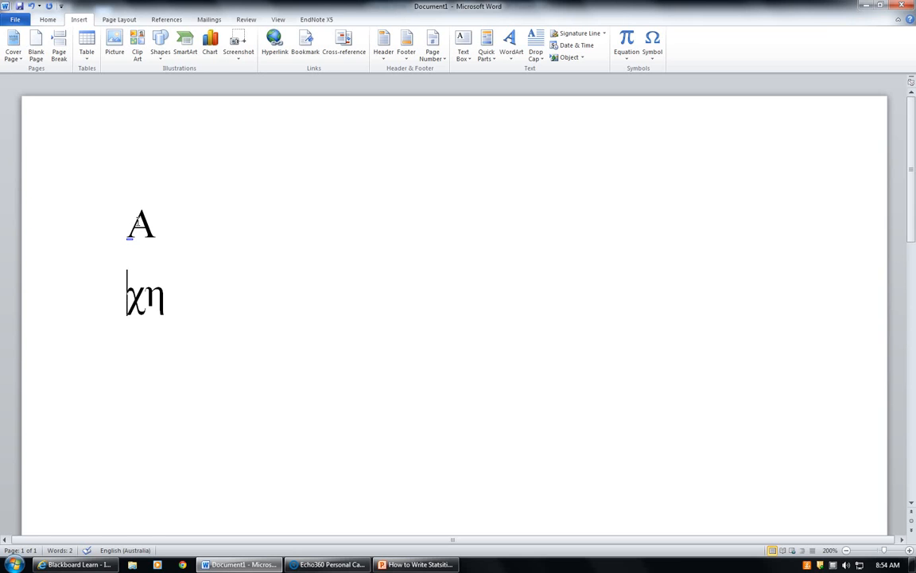
pyautogui.moveTo(133, 238)
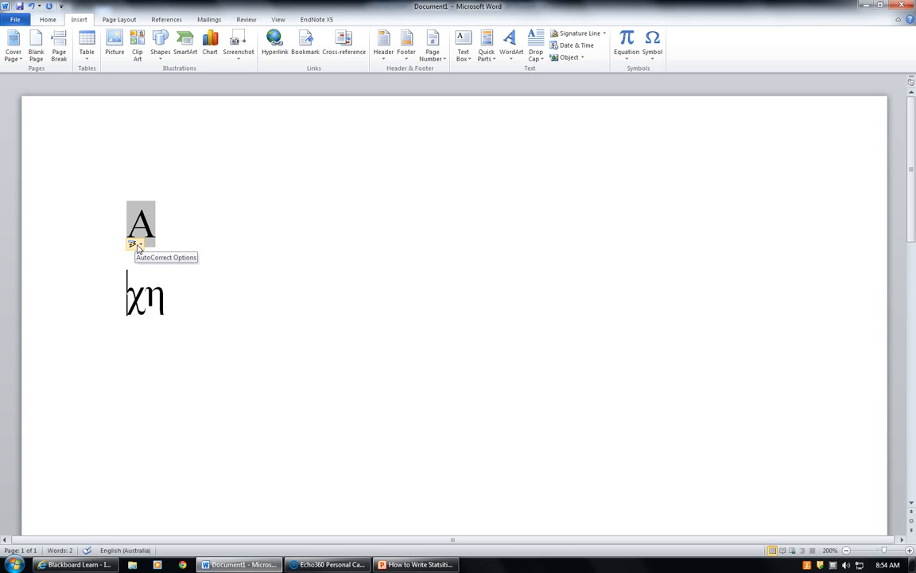
pyautogui.click(140, 247)
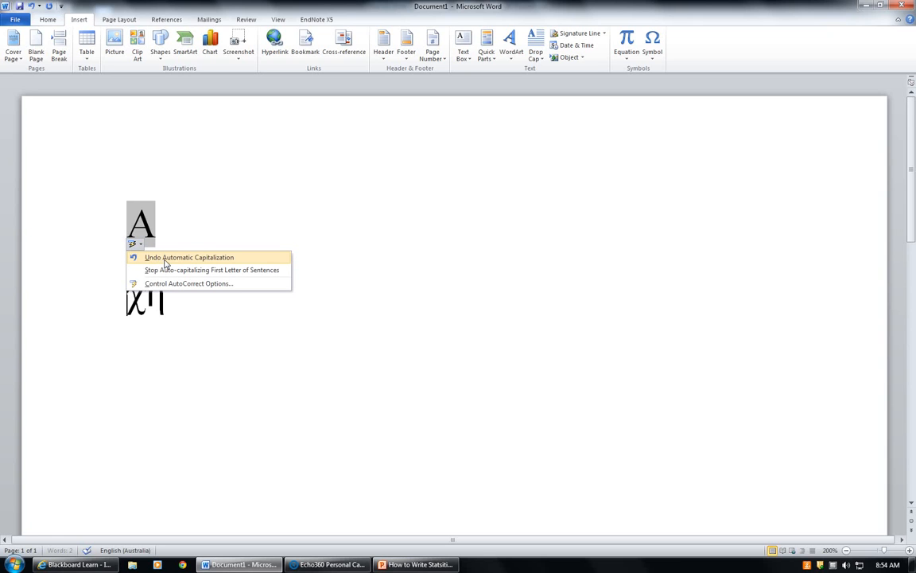
pyautogui.click(168, 258)
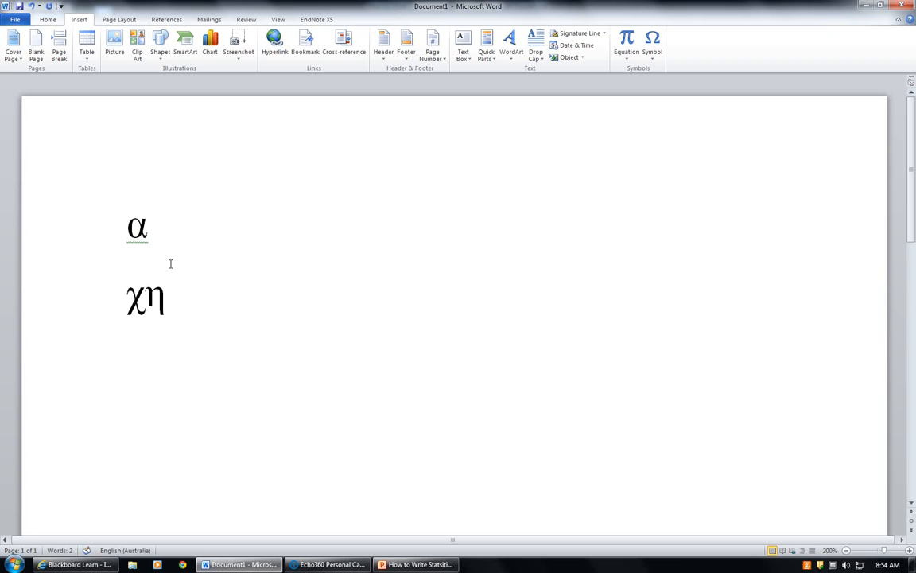
pyautogui.click(152, 319)
pyautogui.press('Return')
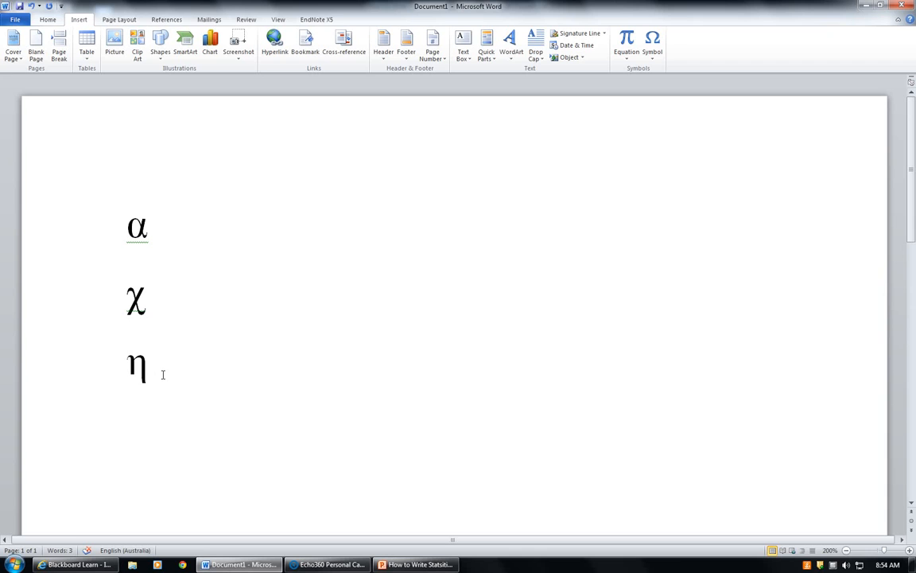
# Add a superscript 2 directly after the χ on the second line.
pyautogui.doubleClick(157, 240)
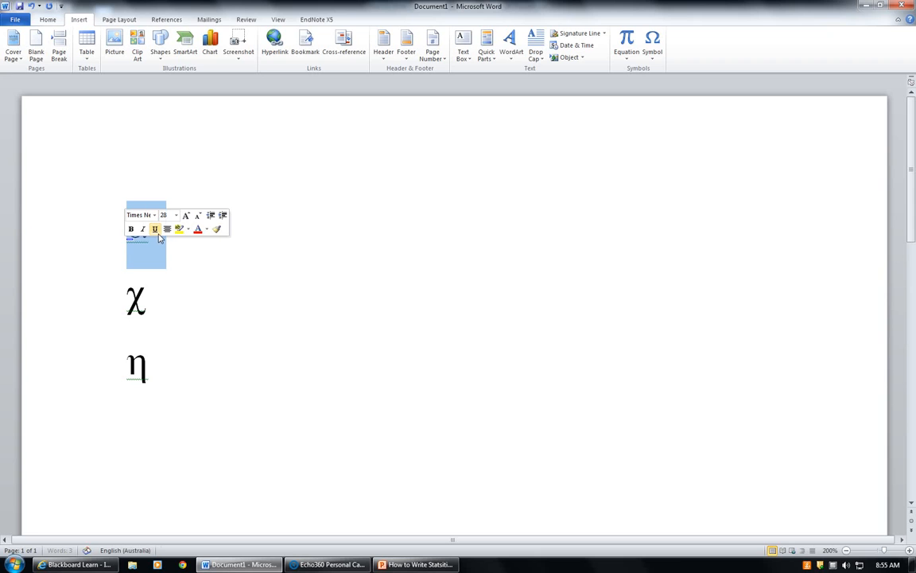
pyautogui.click(160, 304)
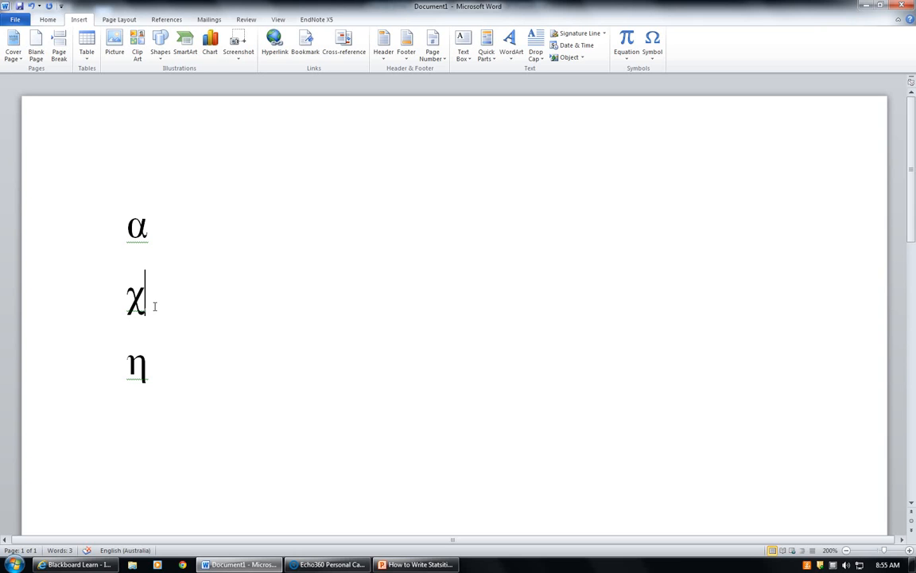
pyautogui.click(48, 19)
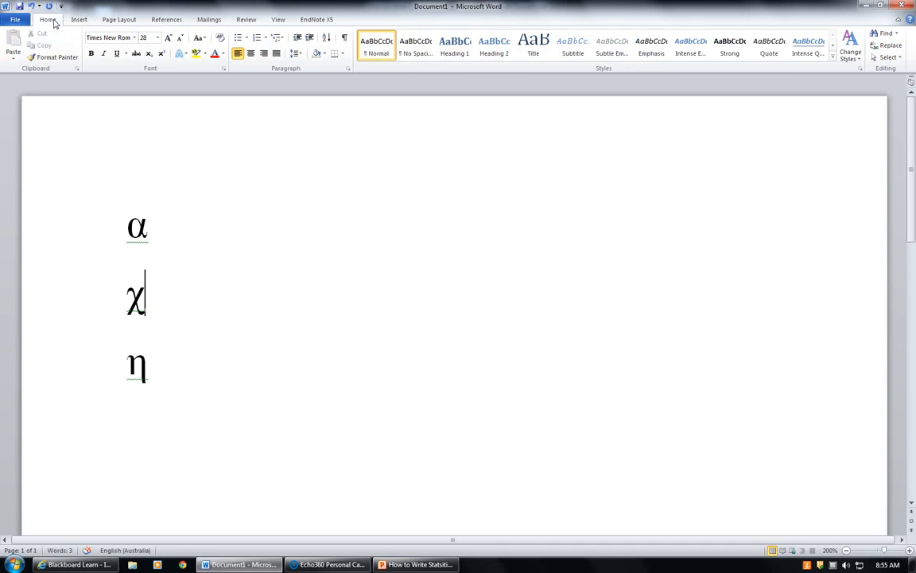
pyautogui.click(164, 55)
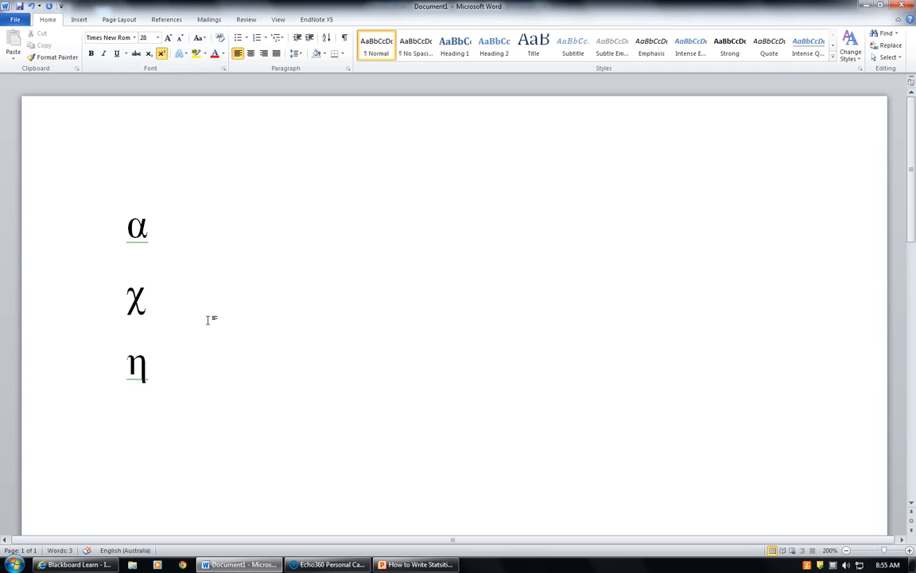
pyautogui.write('2')
# Add a superscript 2 directly after the η on the third line.
pyautogui.click(154, 380)
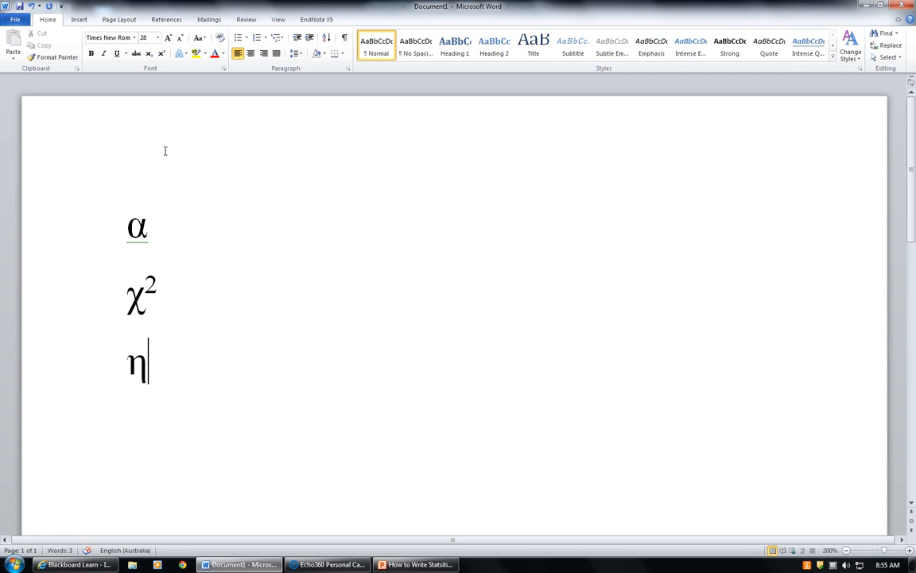
pyautogui.click(161, 54)
pyautogui.write('2')
# Copy the η² expression and paste it on a new line below.
pyautogui.moveTo(175, 368); pyautogui.dragTo(134, 371)
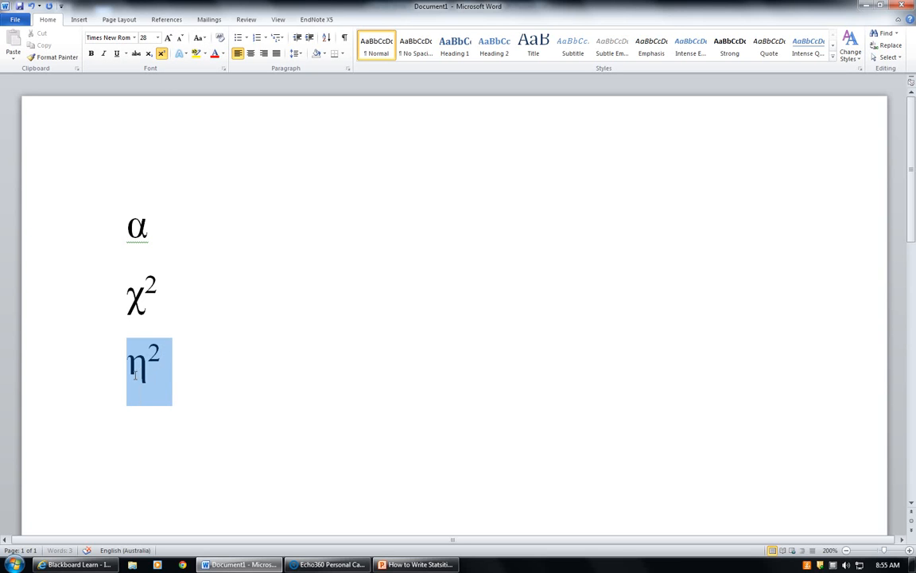
pyautogui.rightClick(142, 380)
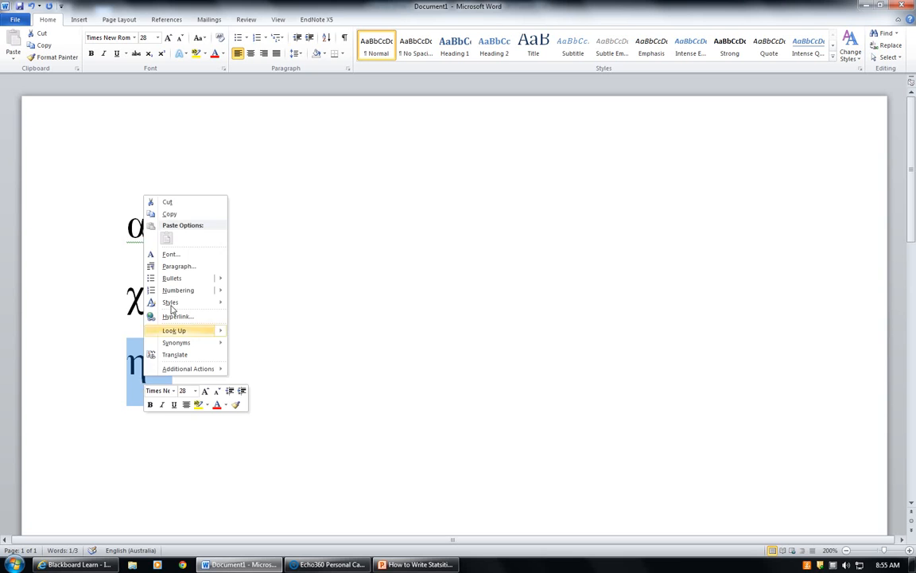
pyautogui.click(169, 208)
pyautogui.click(182, 380)
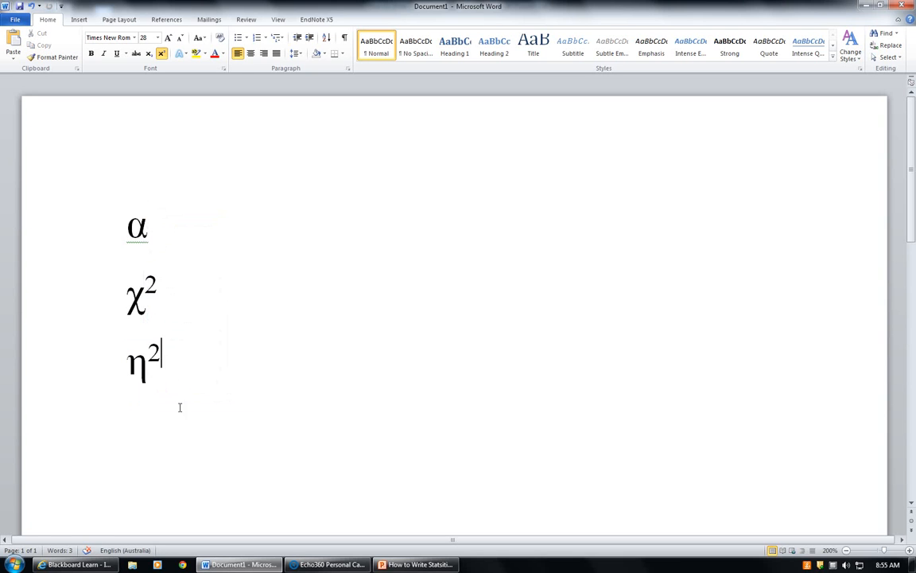
pyautogui.press('Return')
pyautogui.rightClick(133, 439)
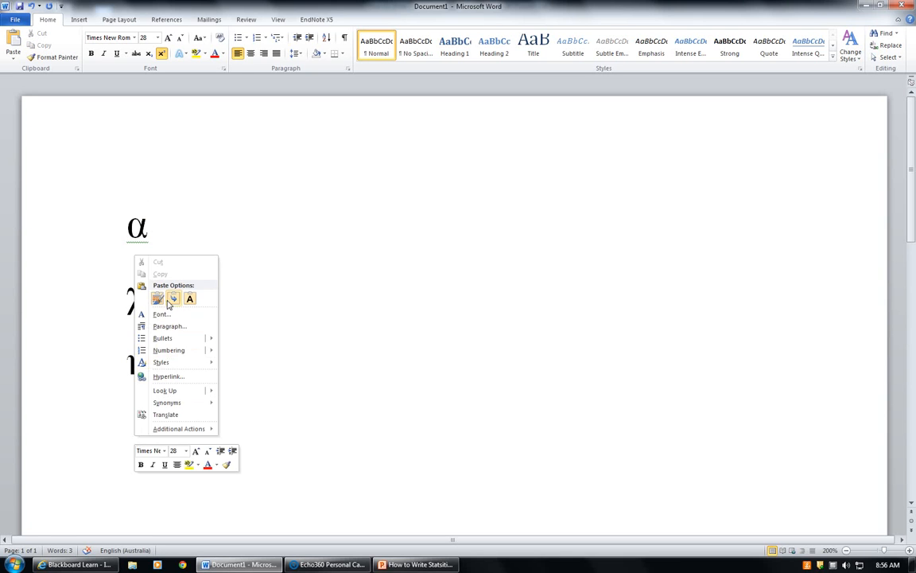